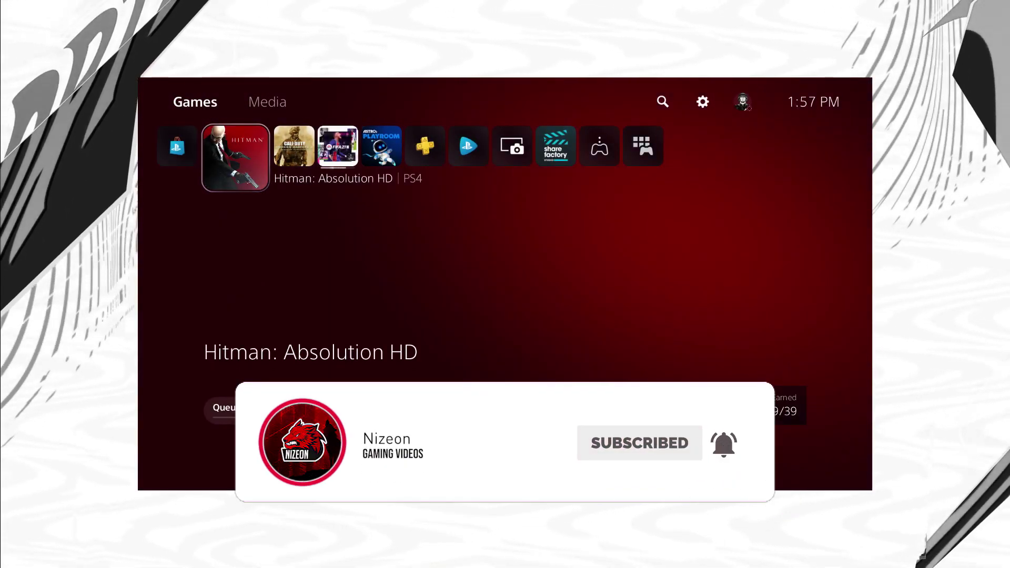
Browse right along the home screen's games row toward the game library
key("Right")
key("Right")
key("Right")
key("Right")
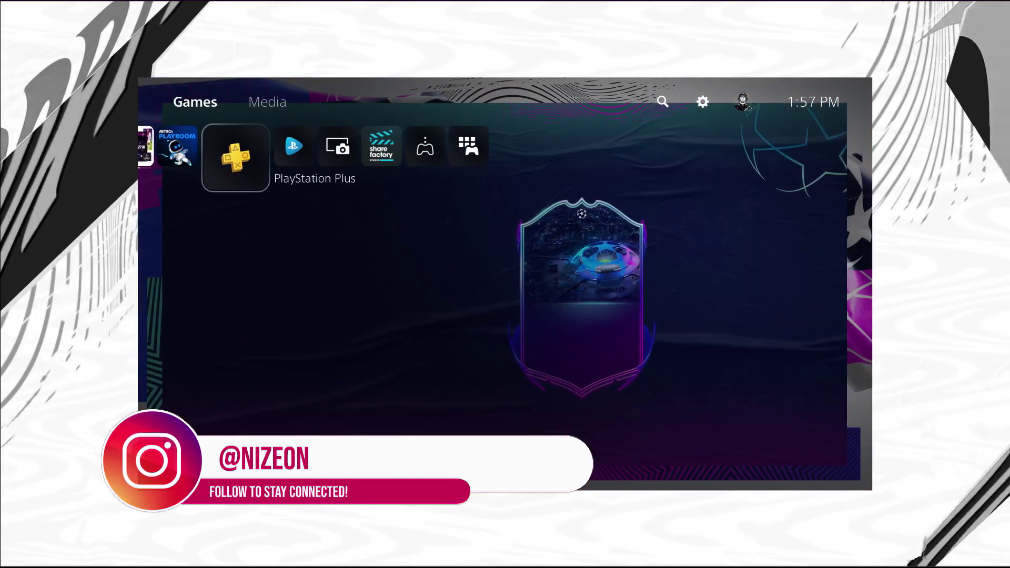
key("Right")
key("Right")
key("Right")
key("Right")
key("Right")
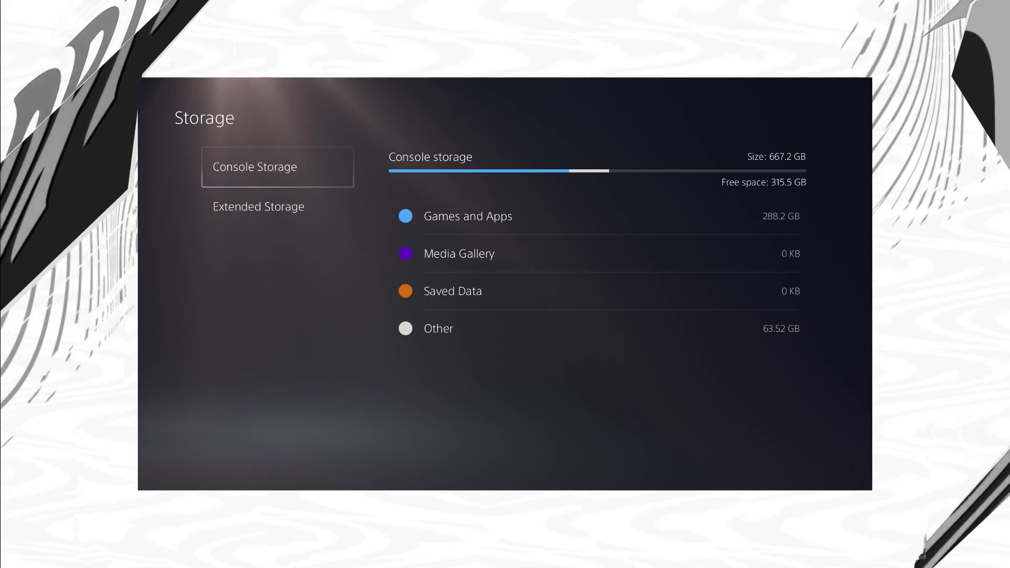
key("Right")
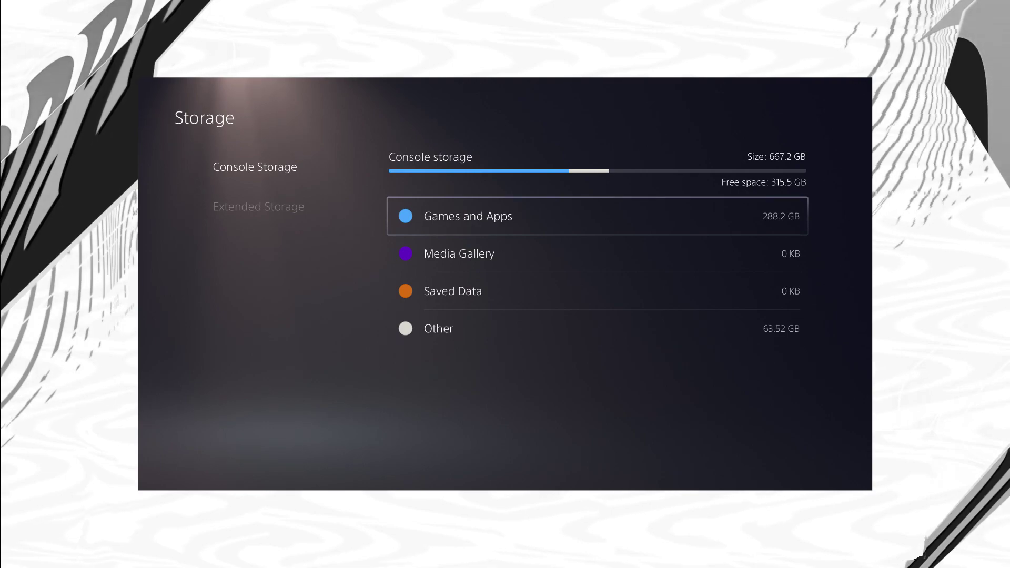
key("Left")
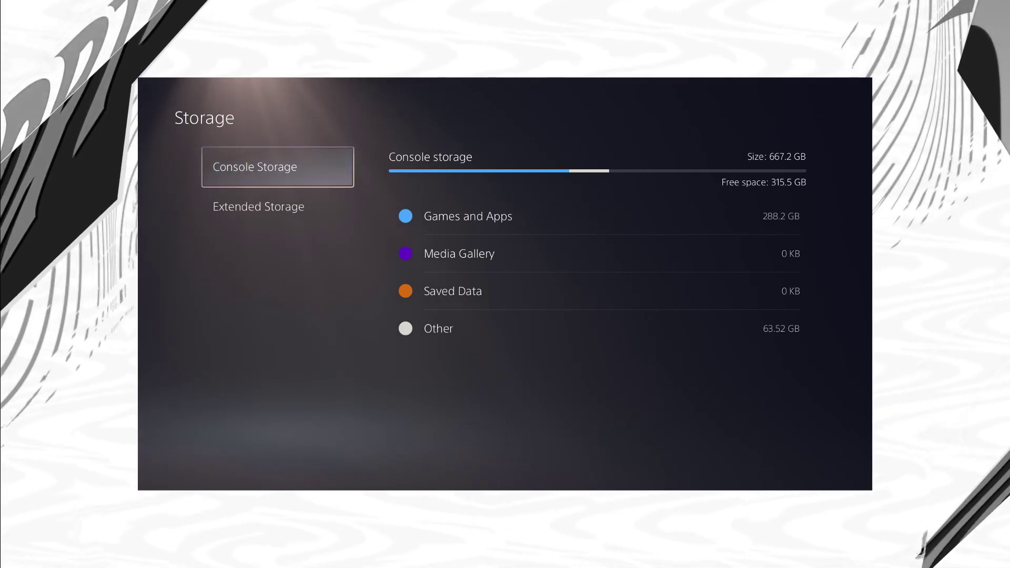
key("Right")
key("Left")
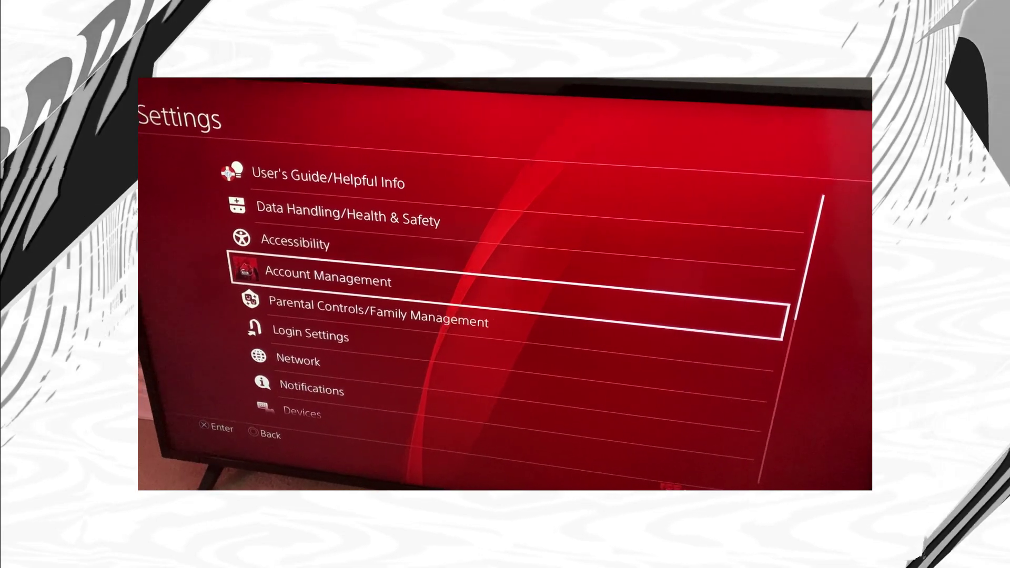
In PS4 Settings, open Application Saved Data Management's list of system-storage saves to copy to USB
key("Down")
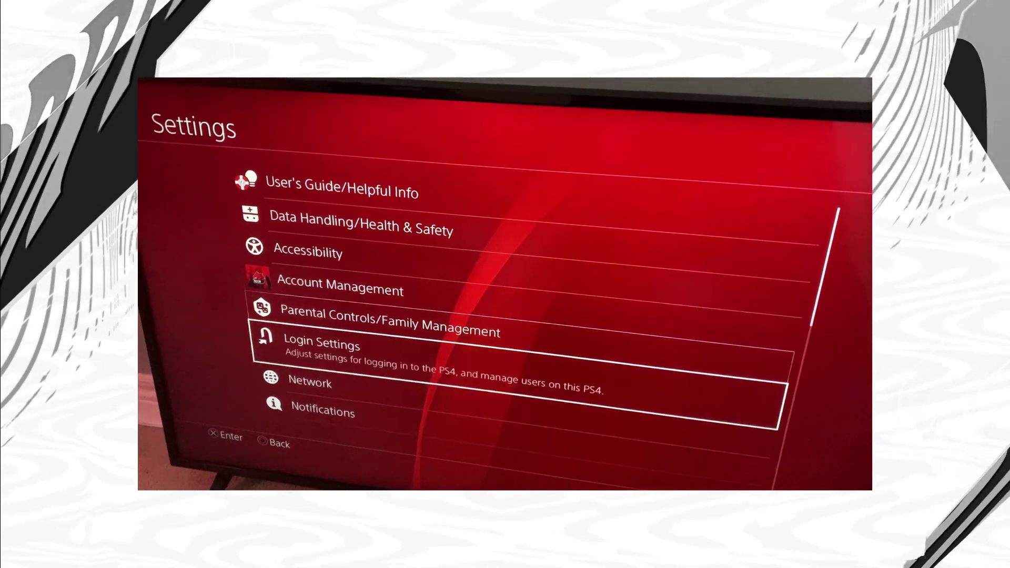
key("Down")
key("Down")
key("Down")
key("Down")
key("Down")
key("Down")
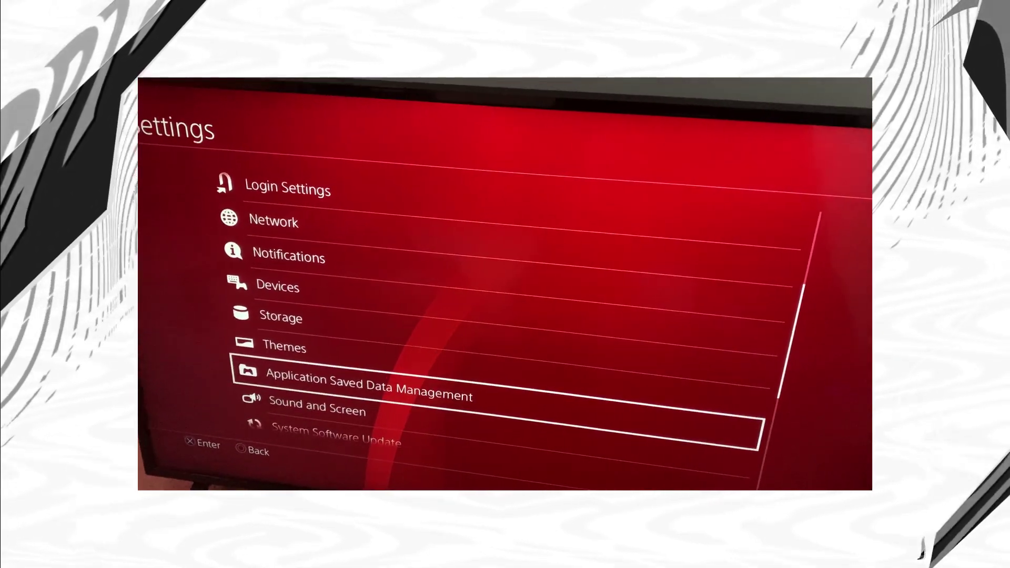
key("Return")
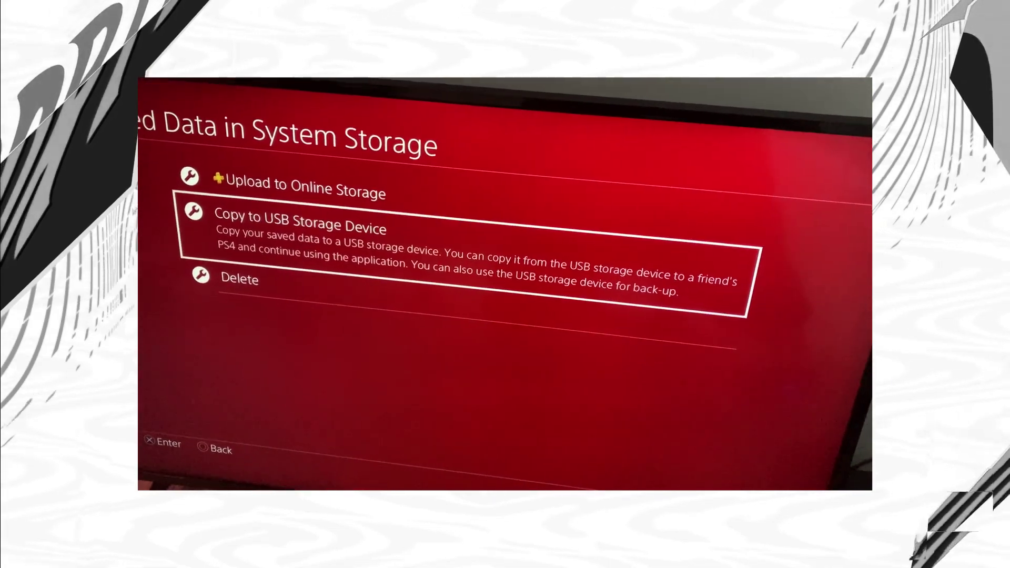
key("Return")
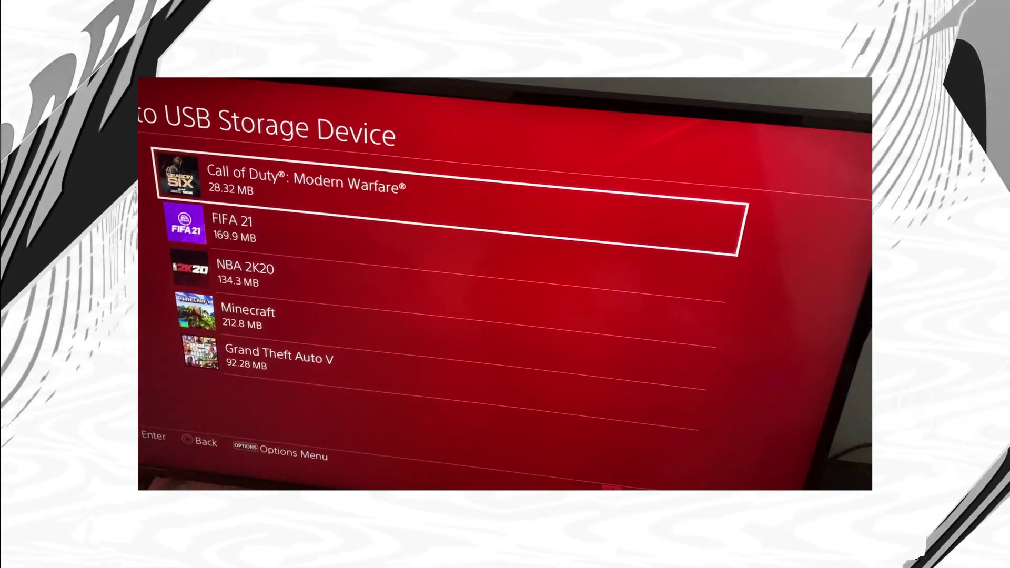
Select all five games' saved data and copy them to the USB storage device
key("Menu")
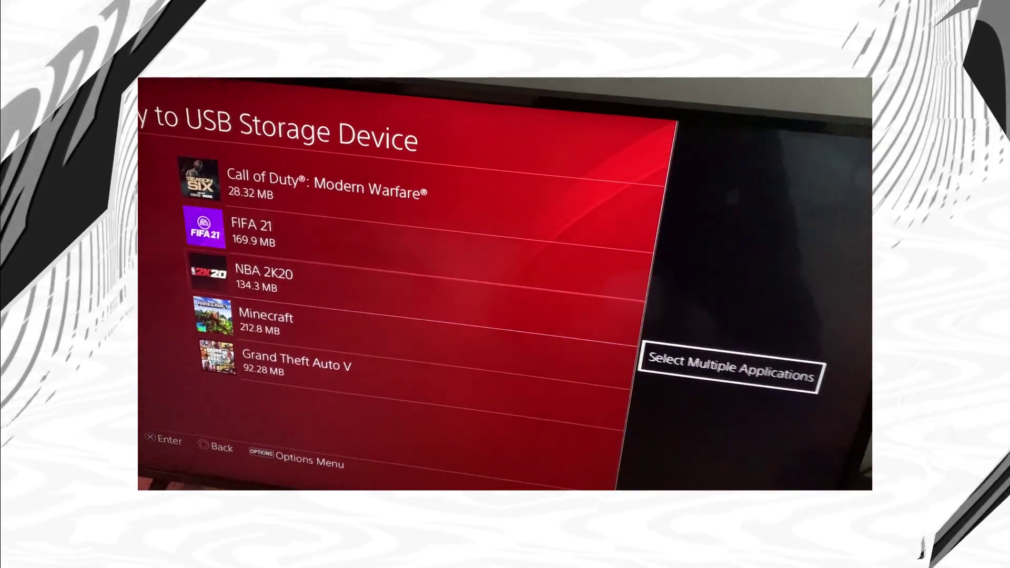
key("Return")
key("Up")
key("Right")
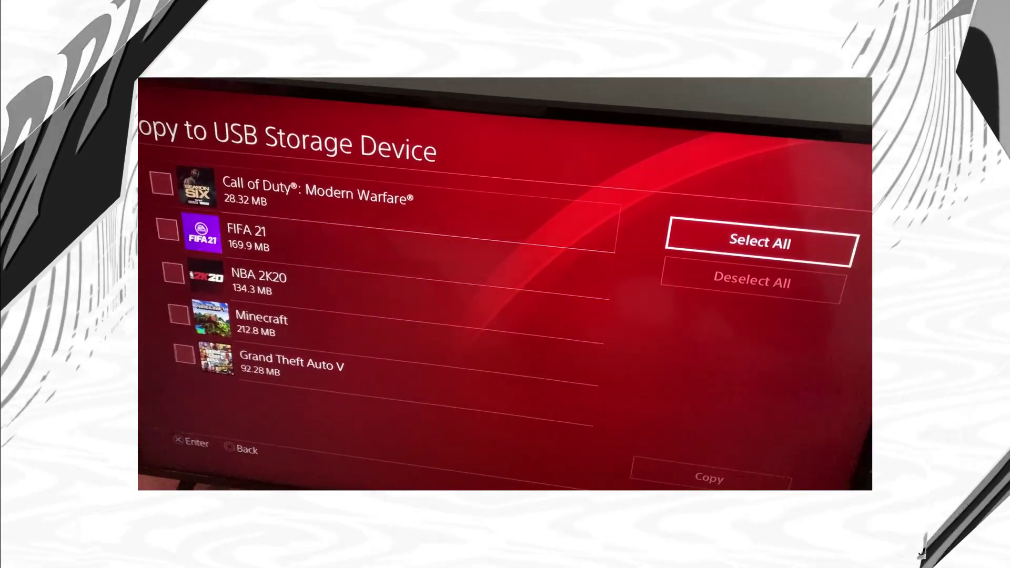
key("Return")
key("Down")
key("Return")
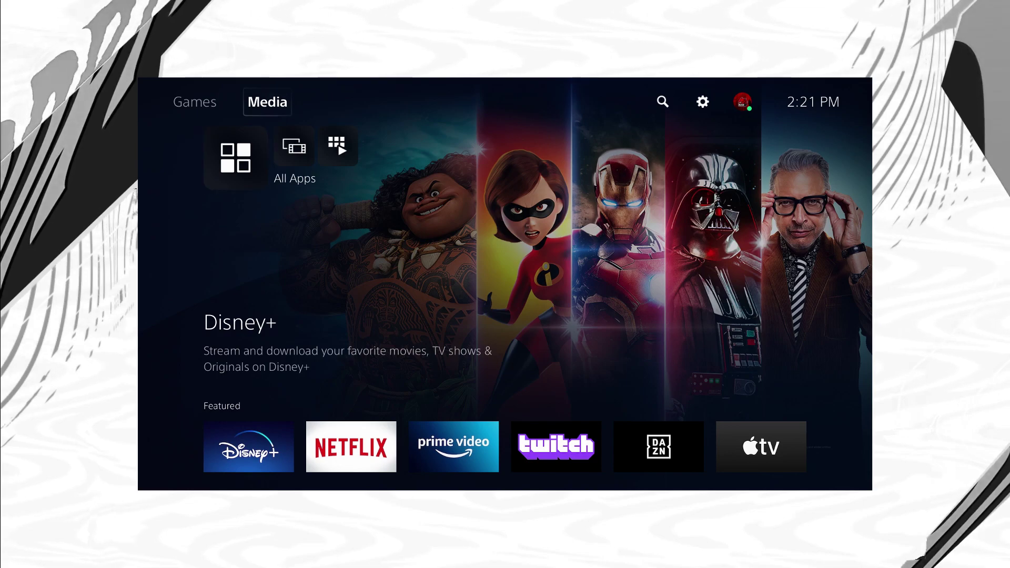
In PS5 Settings, open Saved Data (PS4) and choose the saves on the USB drive
key("Right")
key("Return")
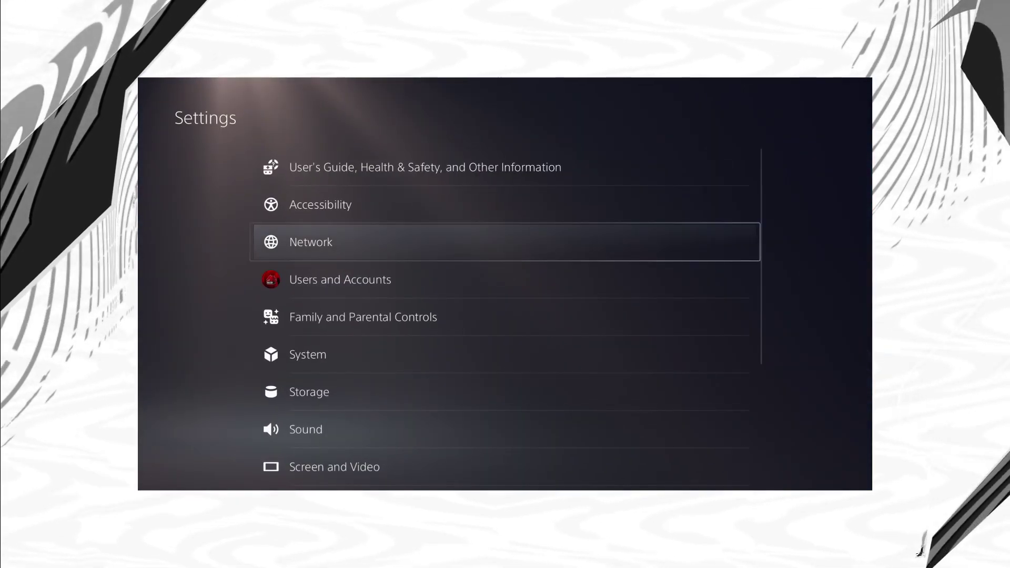
key("Down")
key("Down")
key("Down")
key("Down")
key("Down")
key("Down")
key("Down")
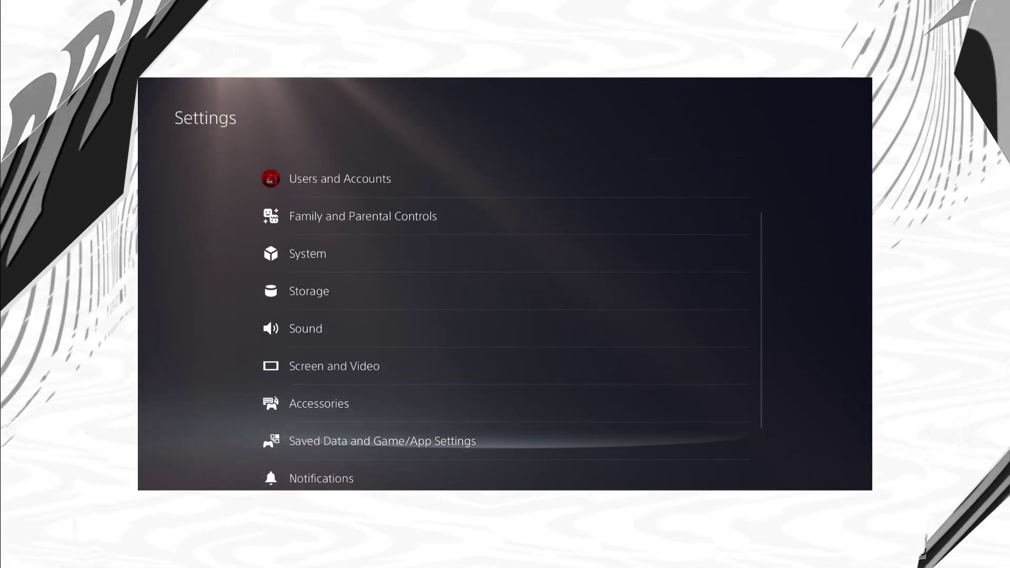
key("Return")
key("Down")
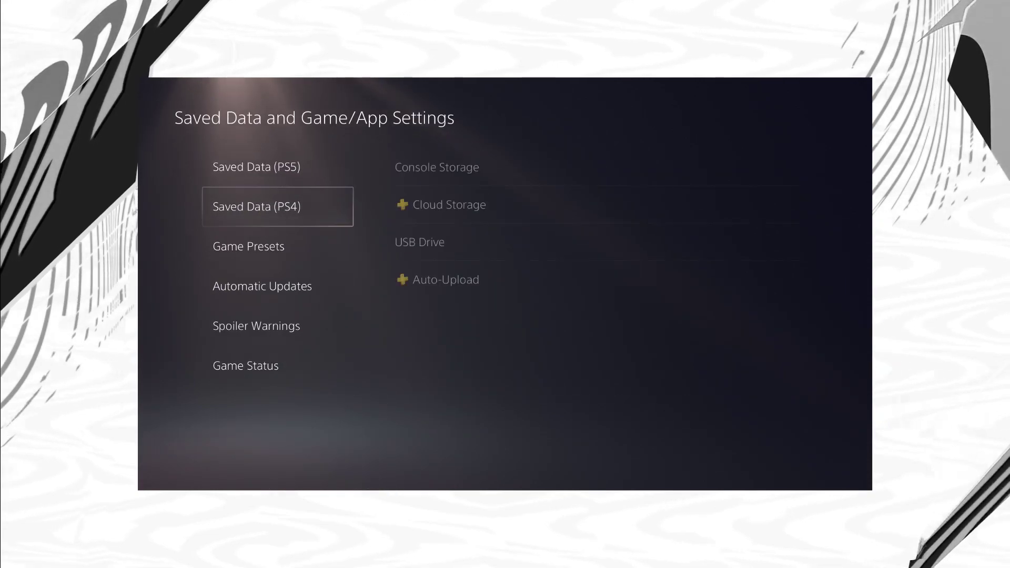
key("Right")
key("Down")
key("Down")
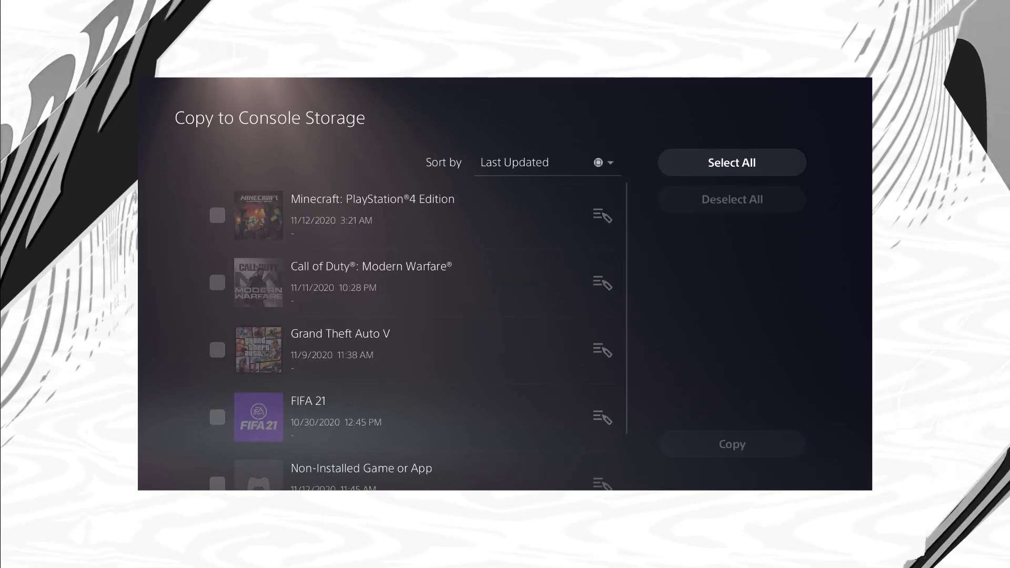
Select every USB save, copy them all to console storage, and dismiss the finished notice
key("Right")
key("Right")
key("Return")
key("Down")
key("Return")
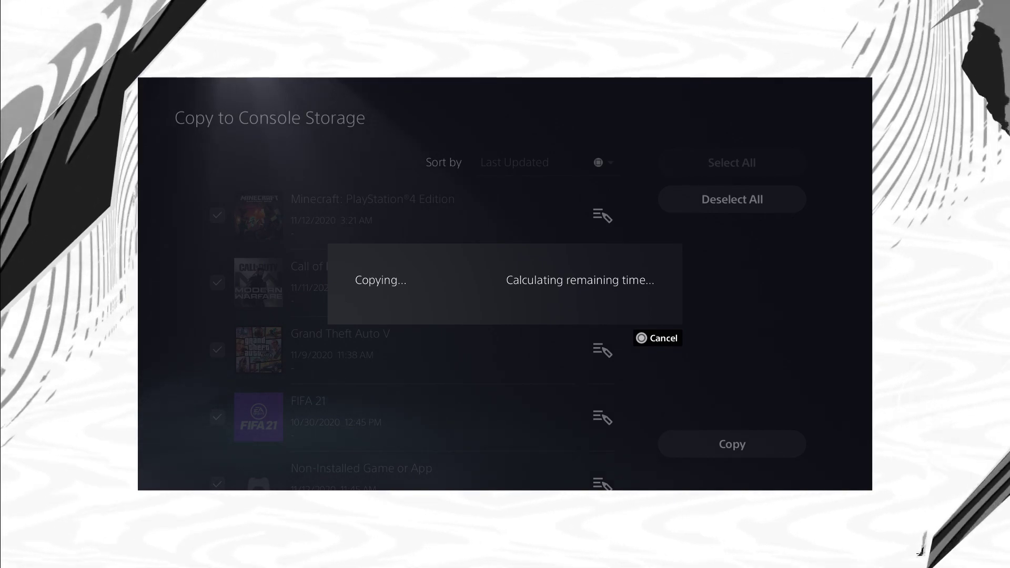
key("Escape")
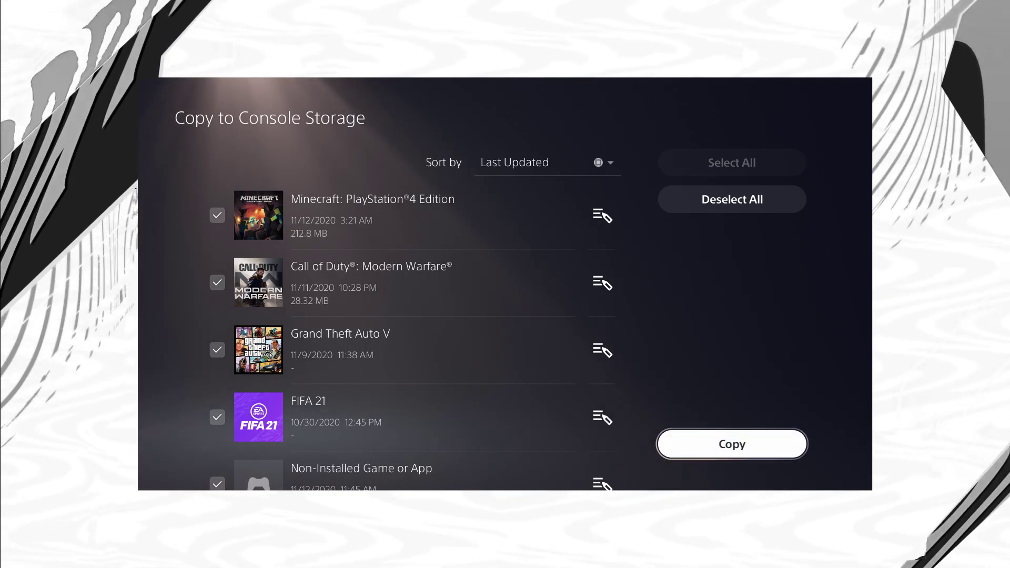
Open the Console Storage Delete list to confirm the copied PS4 saves are there
key("Escape")
key("Escape")
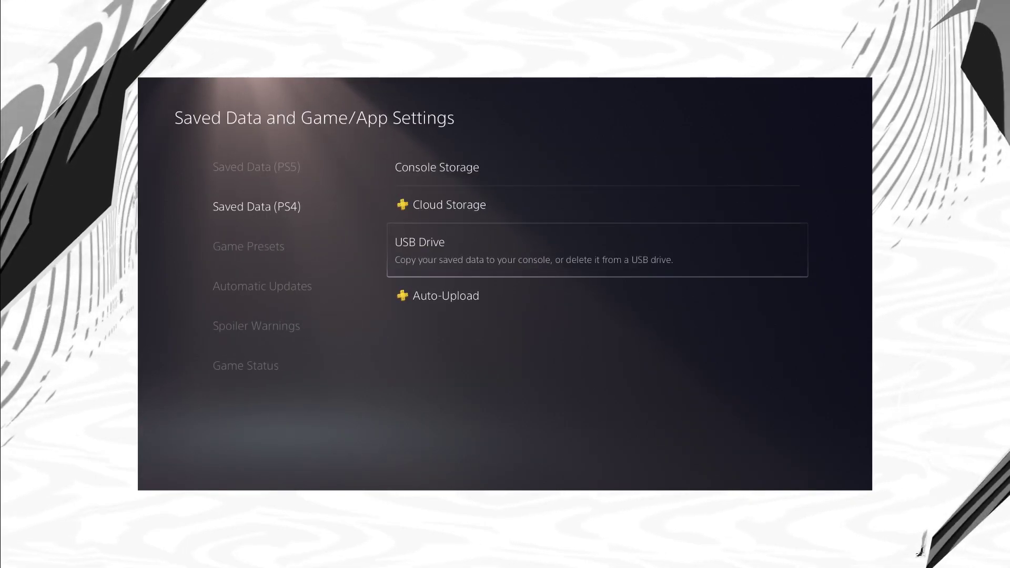
key("Return")
key("Down")
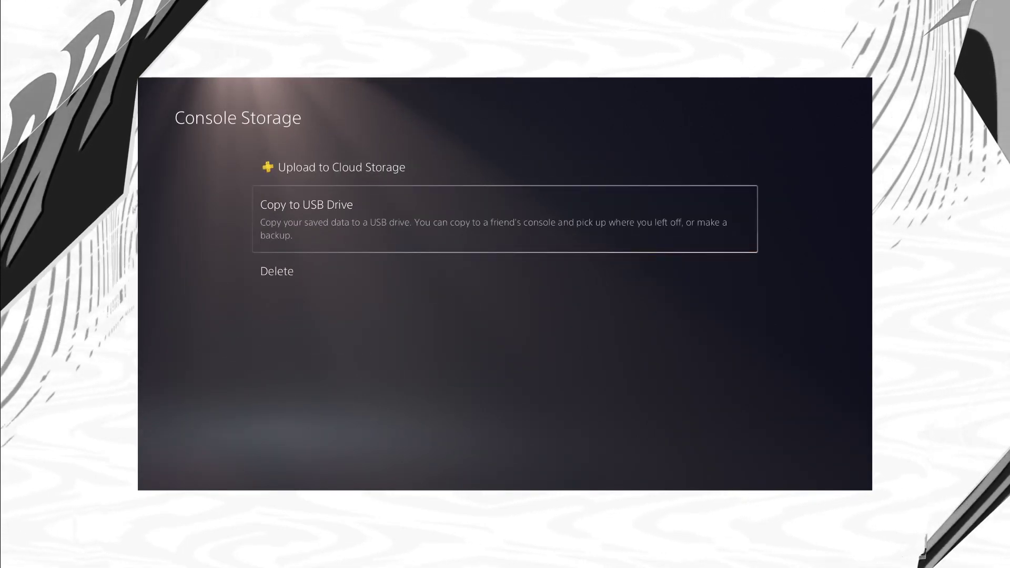
key("Down")
key("Return")
key("Down")
key("Down")
key("Down")
key("Down")
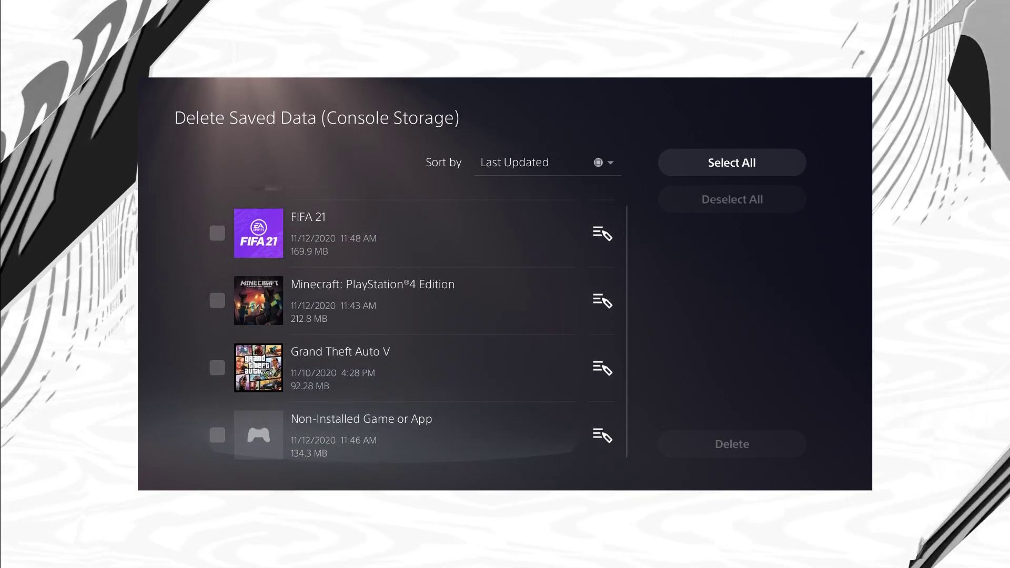
Back out of the saved data settings and Settings to the home screen
key("super")
key("Escape")
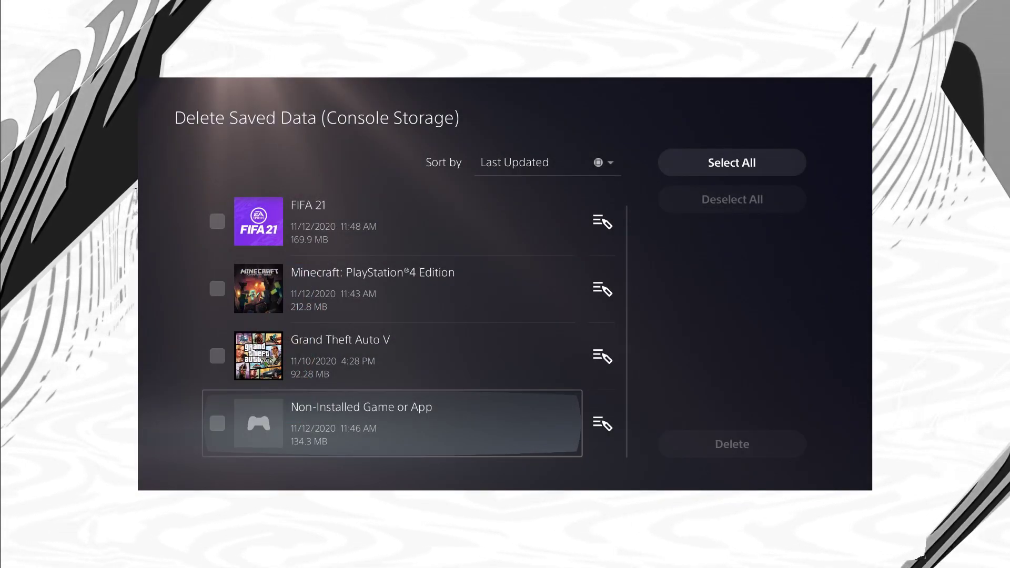
key("Escape")
key("Up")
key("Escape")
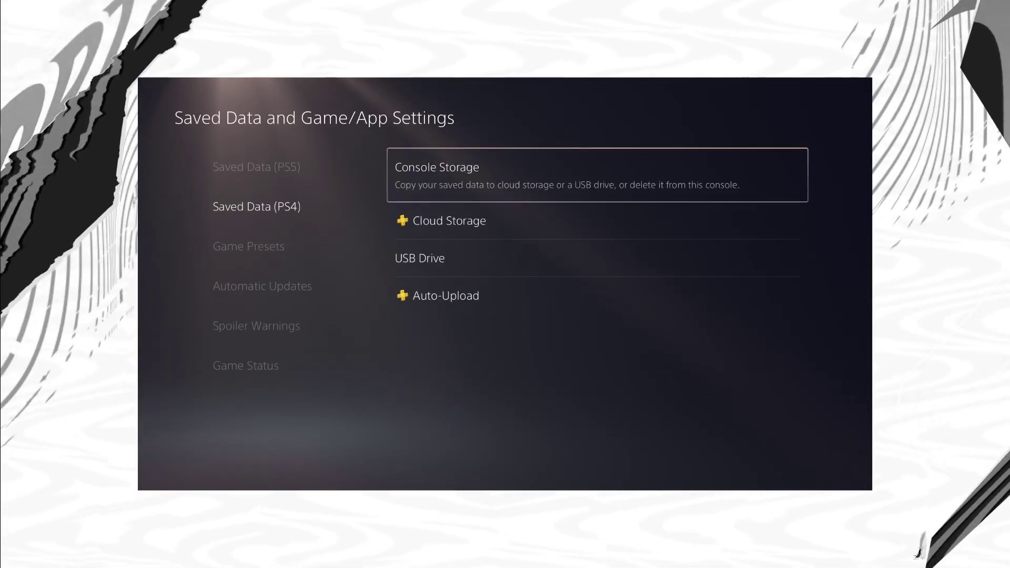
key("Down")
key("Escape")
key("Escape")
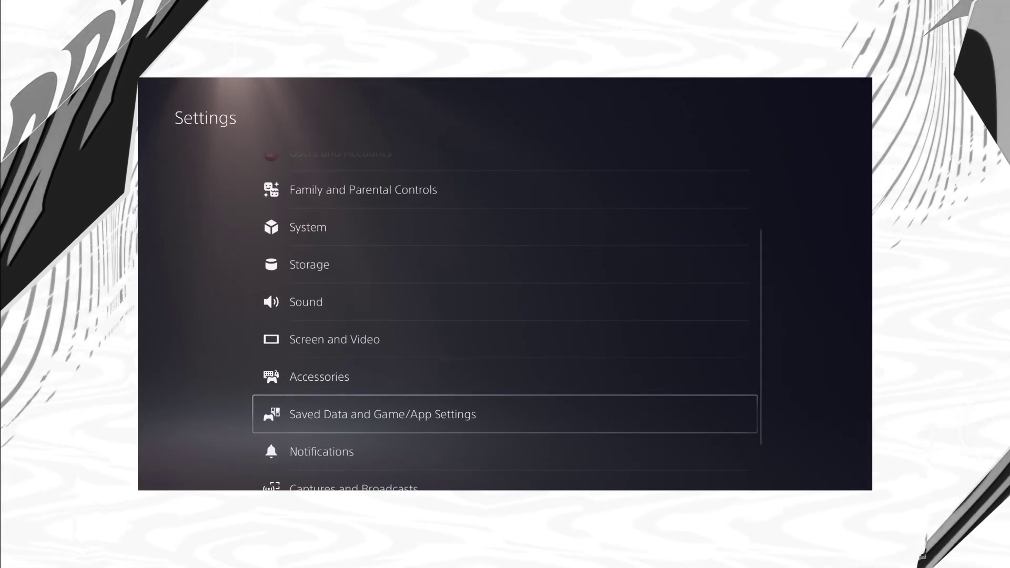
key("Escape")
Open the account profile menu on the home screen and browse its options
key("Right")
key("Return")
key("Down")
key("Down")
key("Down")
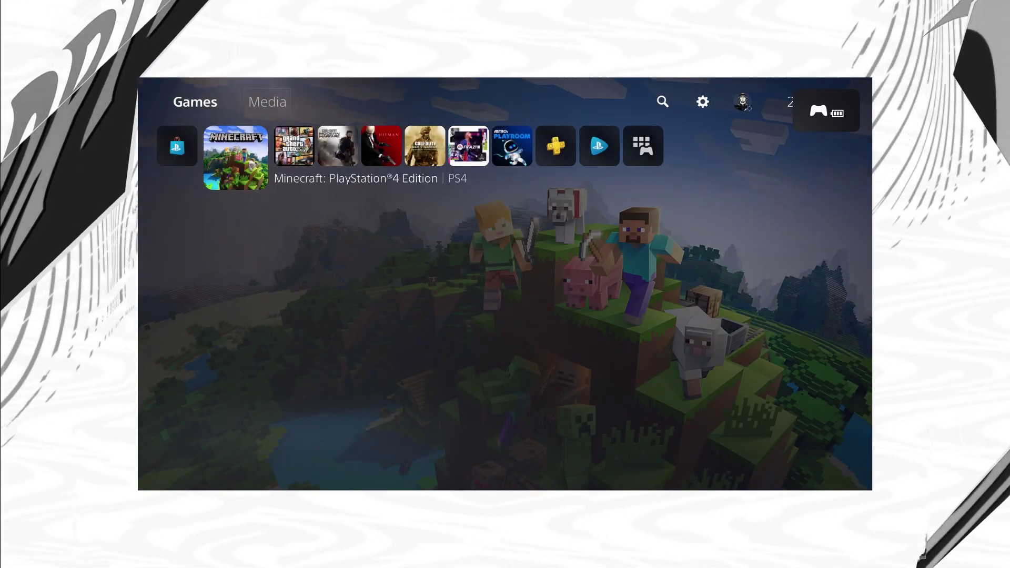
key("Right")
key("Return")
key("Down")
key("Down")
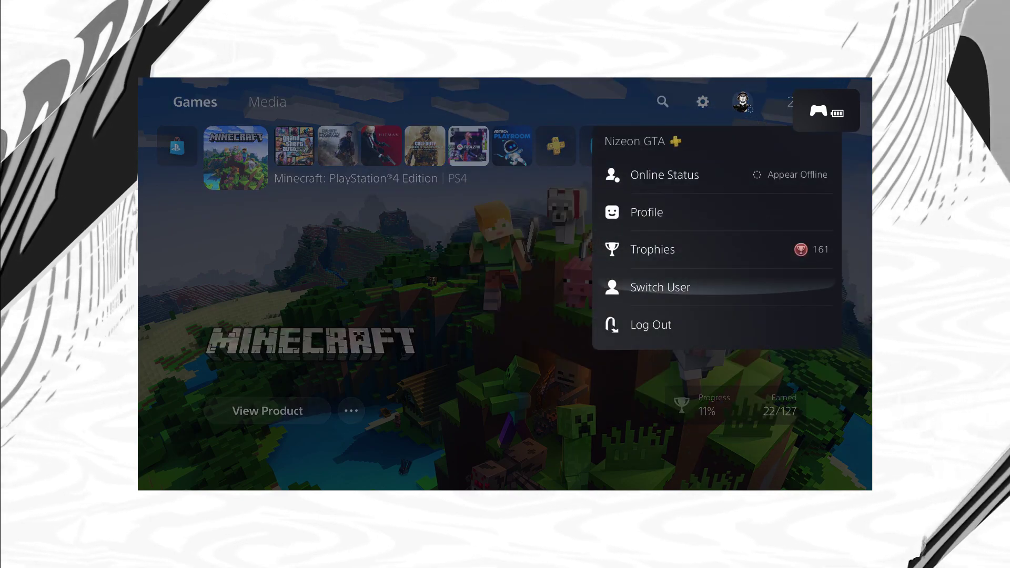
key("Return")
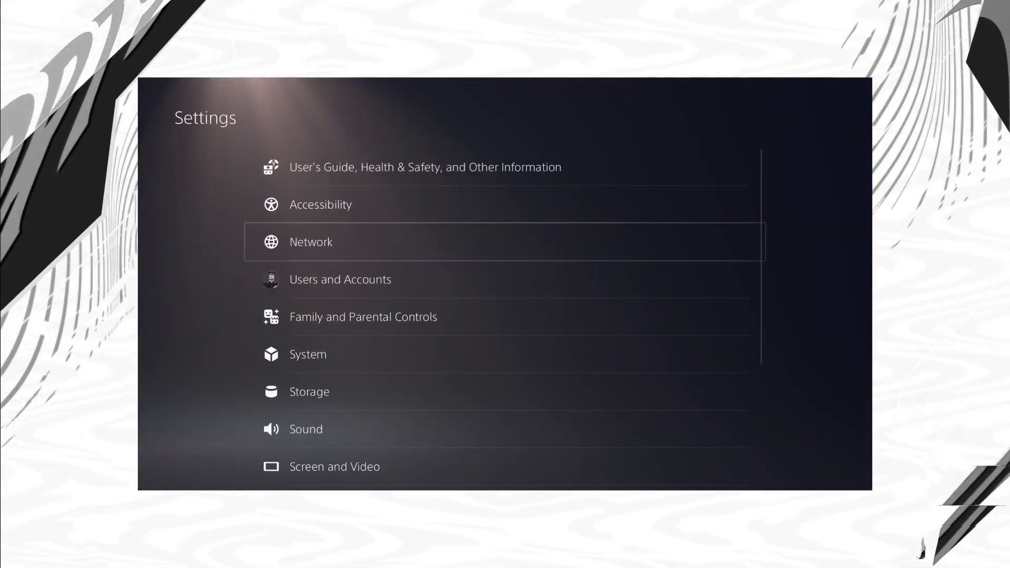
key("Down")
key("Down")
key("Down")
key("Down")
key("Down")
key("Down")
key("Down")
key("Down")
key("Return")
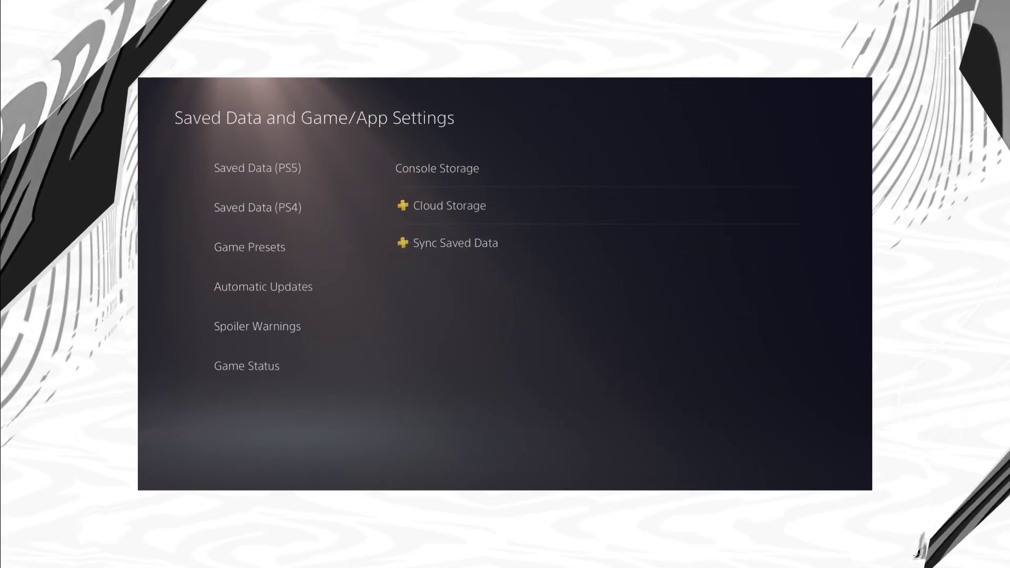
key("Down")
key("Right")
key("Down")
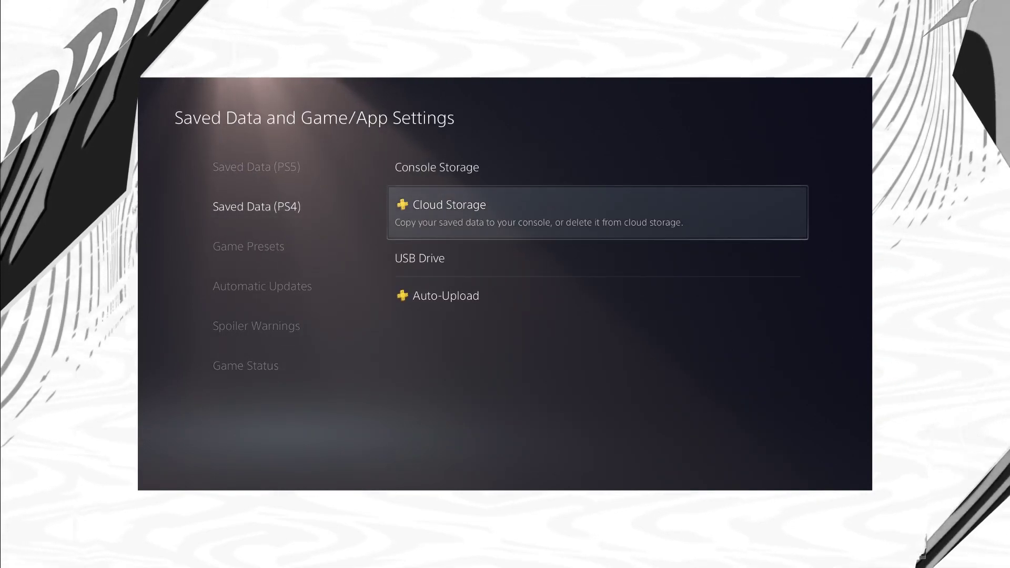
key("Return")
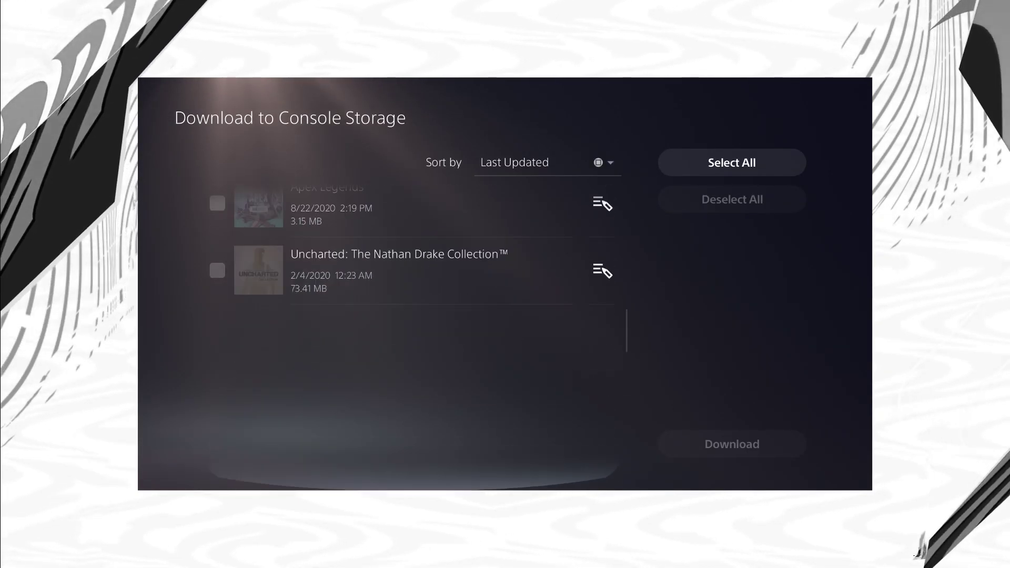
key("Up")
key("Up")
key("Right")
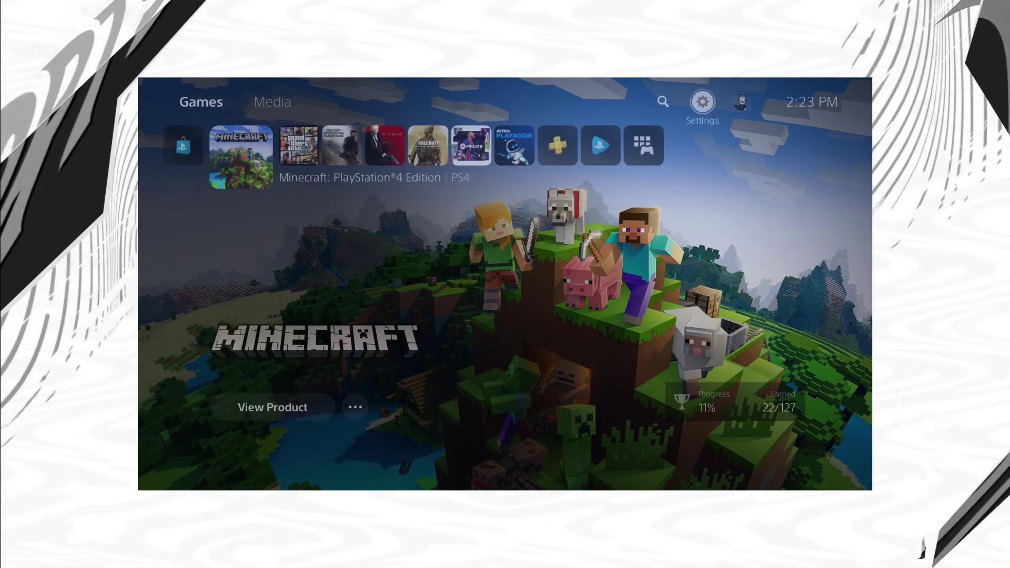
key("Left")
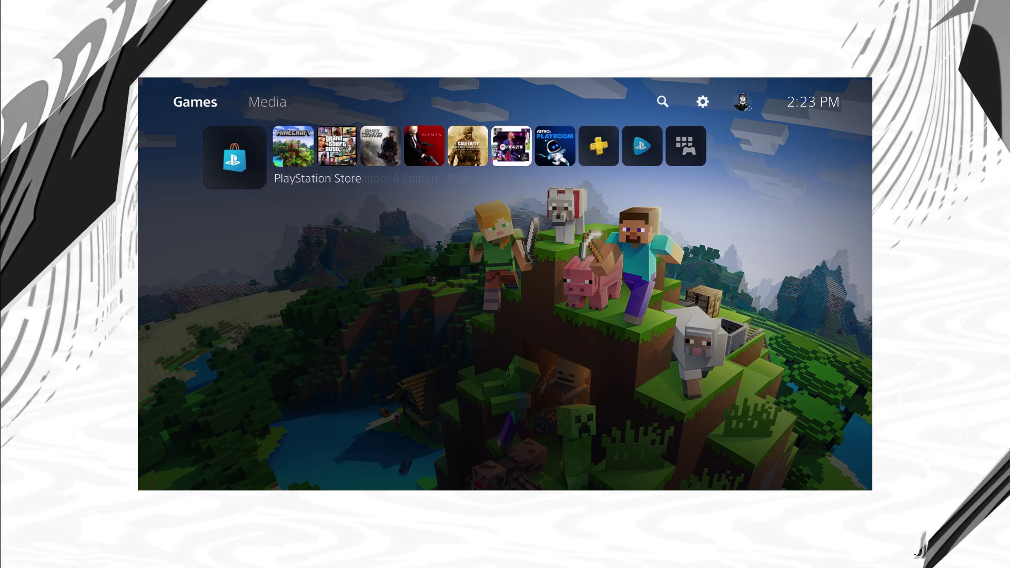